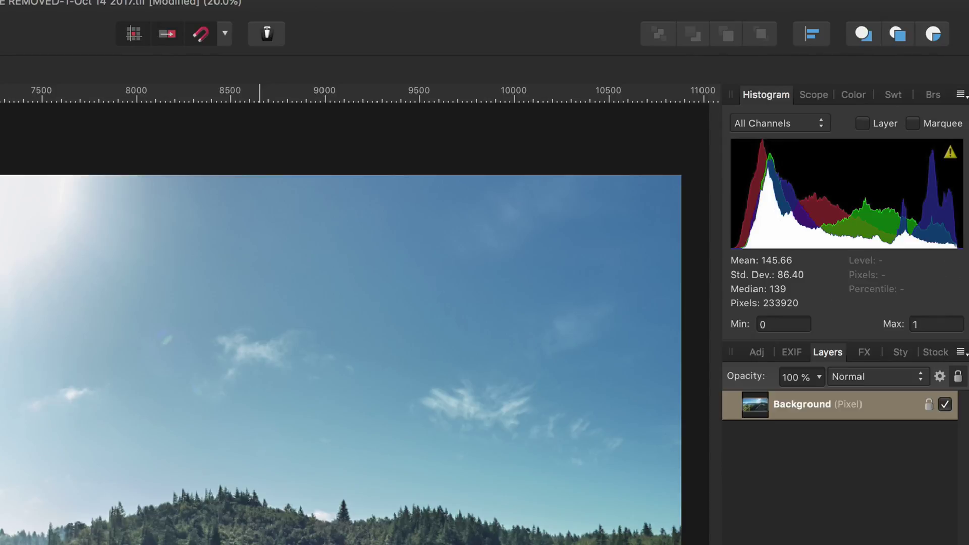
View the photo's EXIF camera details, then bring up the Layers panel
left_click(759, 359)
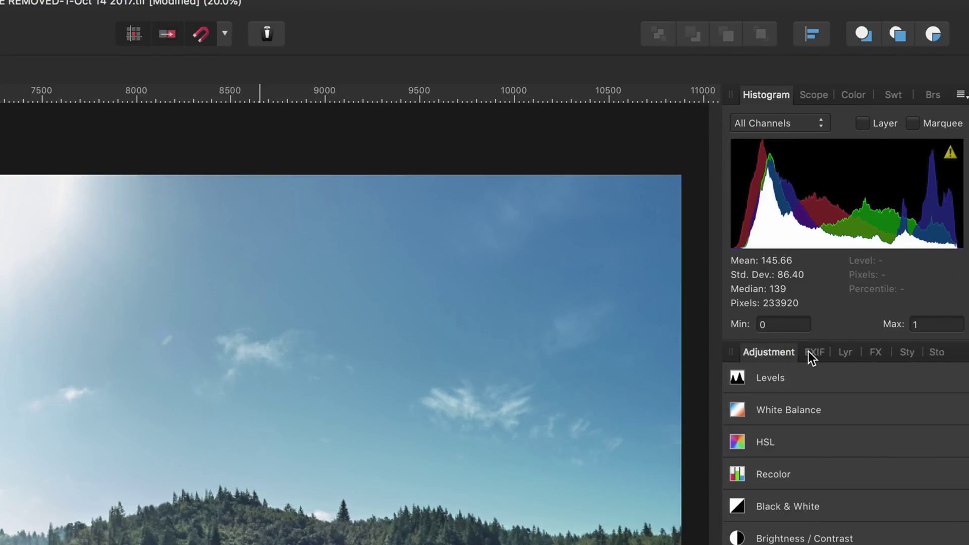
left_click(808, 351)
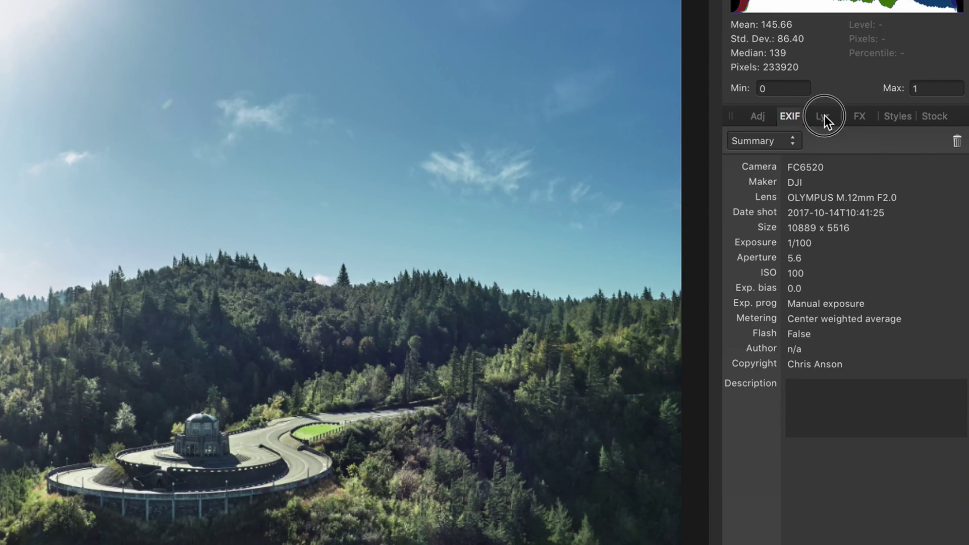
left_click(824, 115)
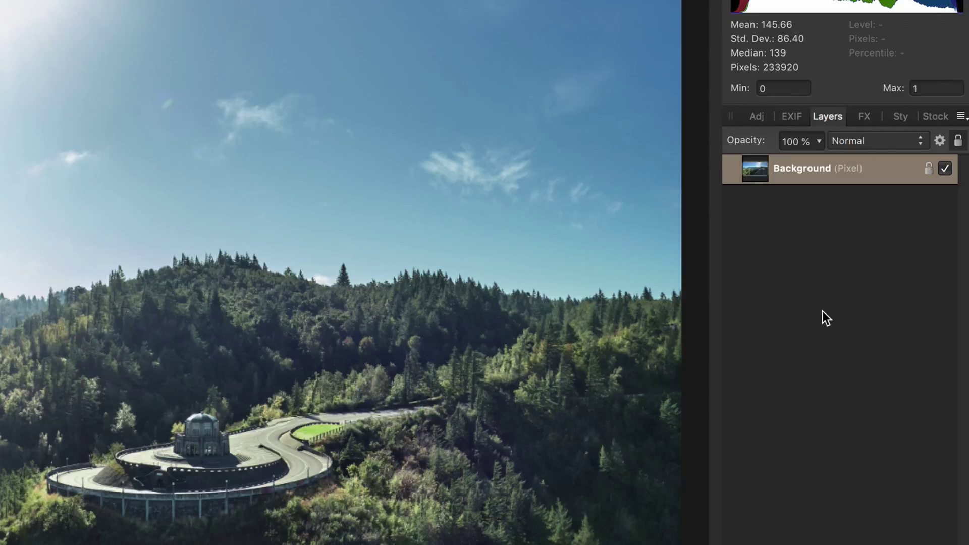
Duplicate the Background layer and rename the copy 'dehaze'
right_click(810, 167)
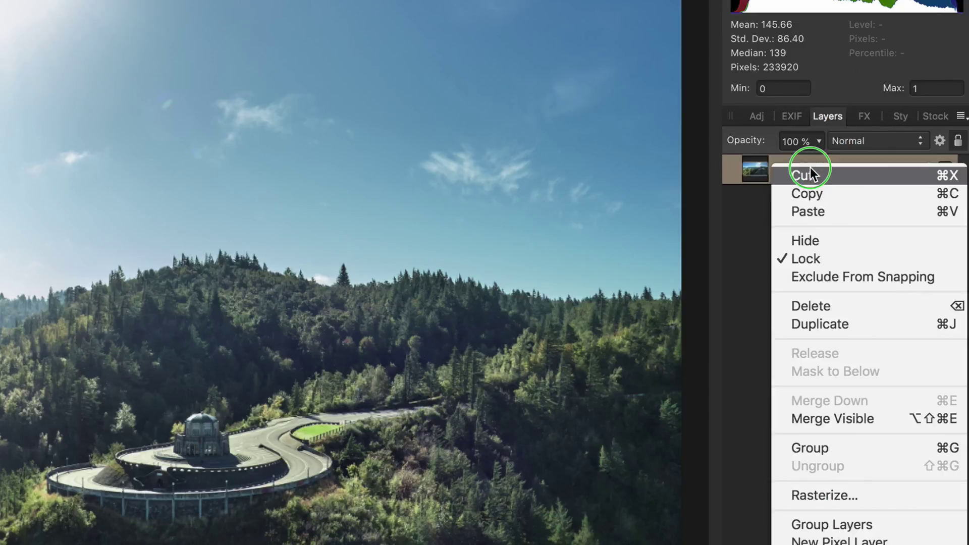
left_click(820, 327)
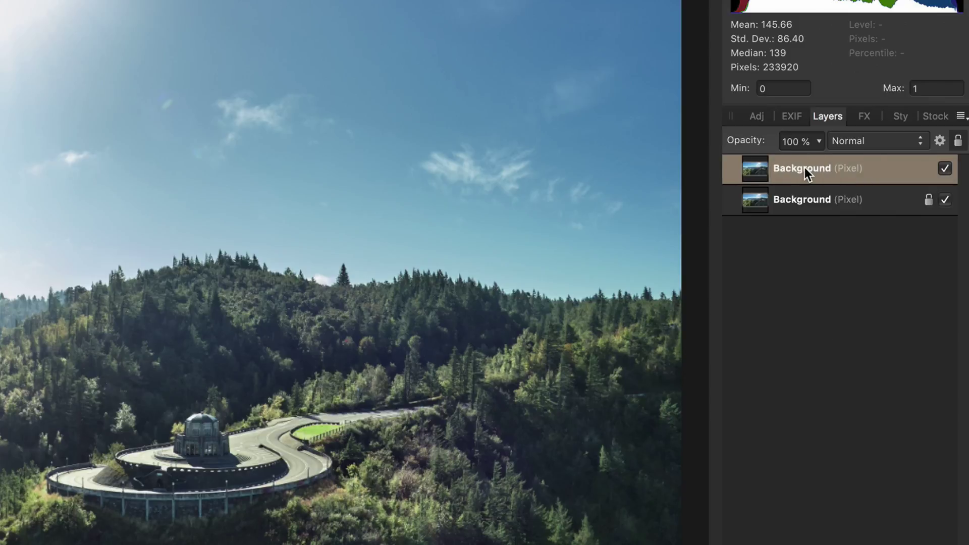
double_click(805, 167)
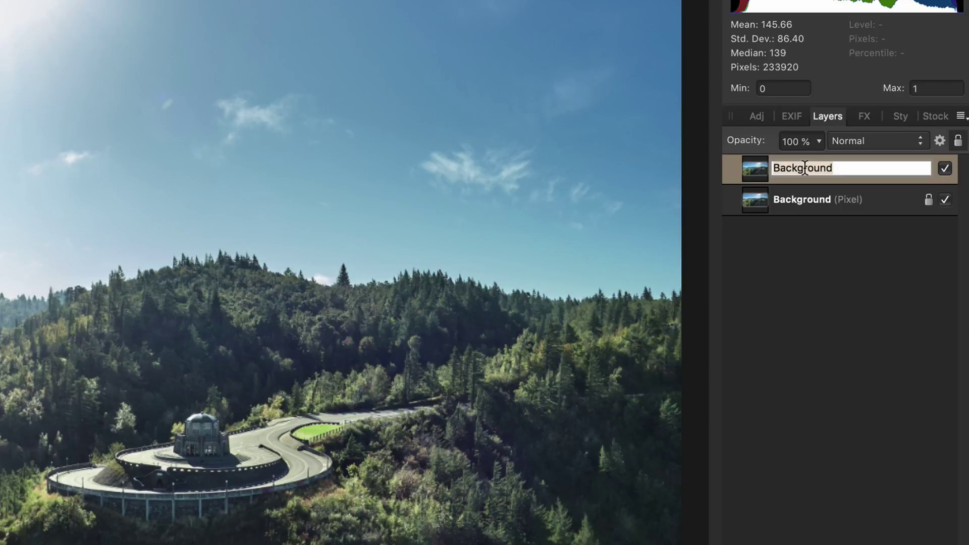
type("dehaze")
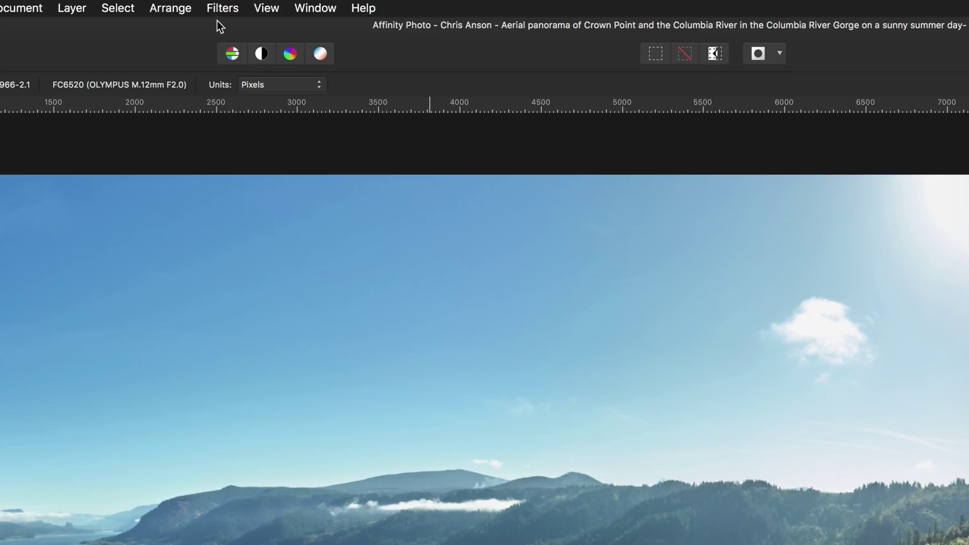
Apply Haze Removal to the dehaze layer with Distance at maximum and Strength moderately raised
left_click(219, 10)
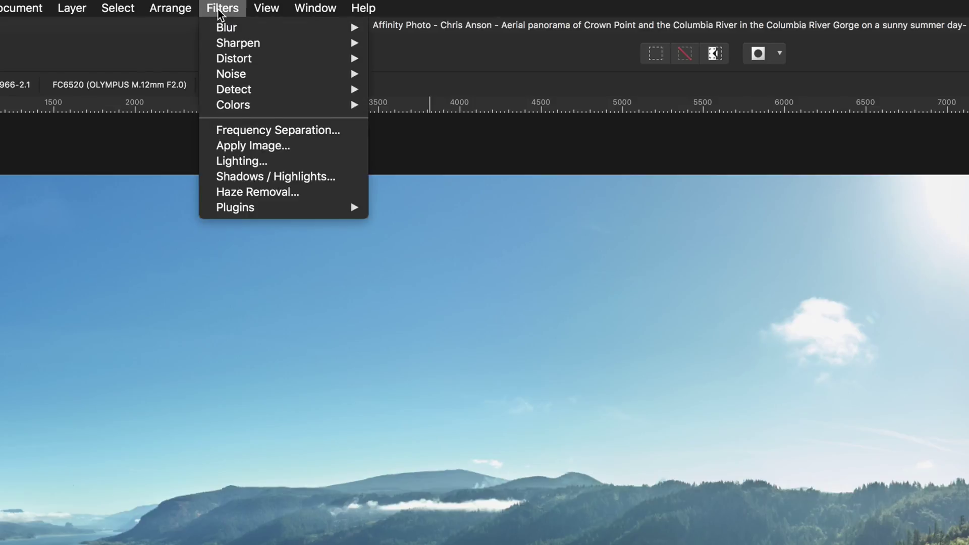
left_click(260, 191)
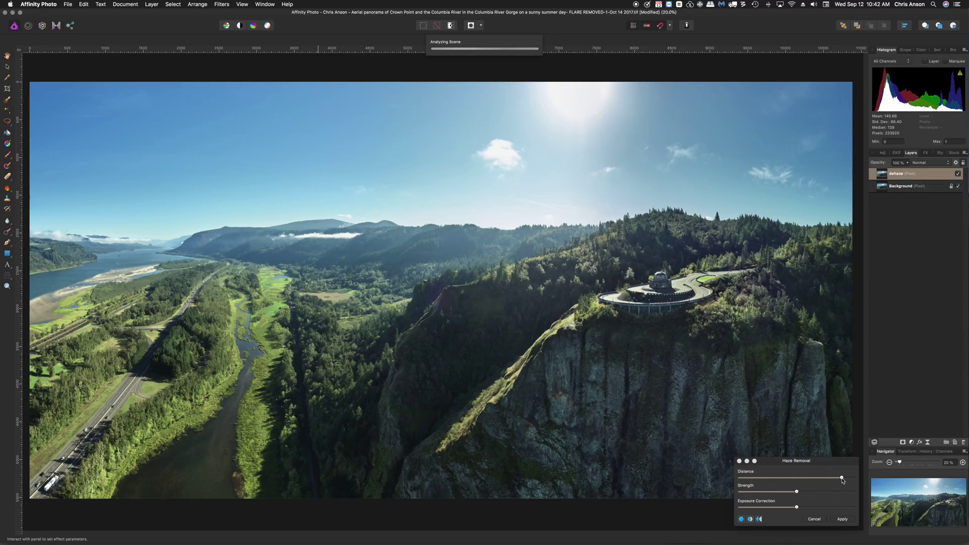
left_click(842, 478)
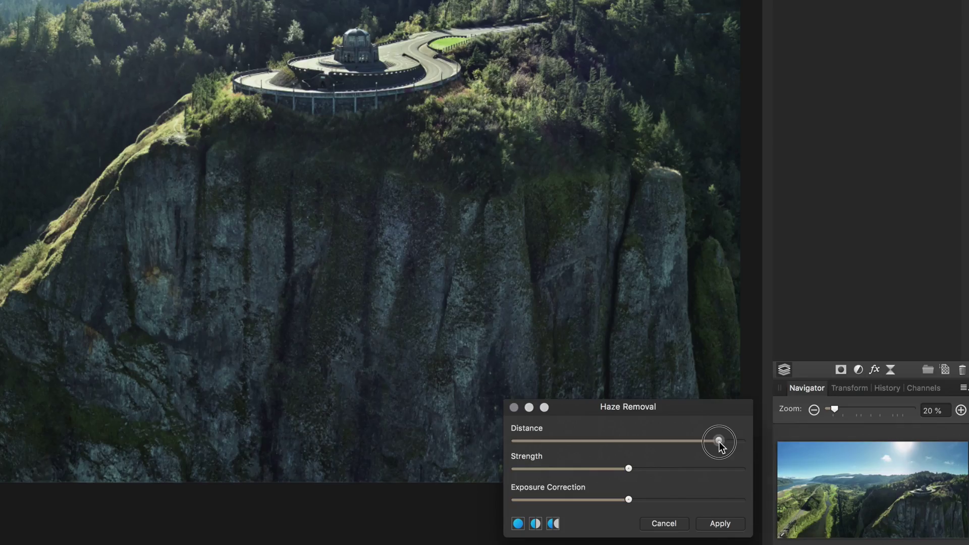
left_click_drag(719, 443, 738, 443)
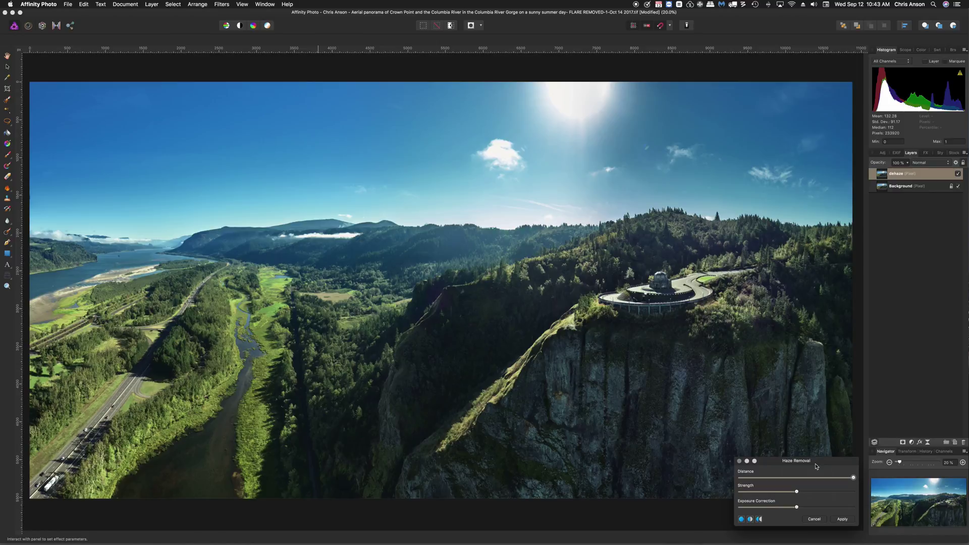
left_click_drag(797, 491, 809, 495)
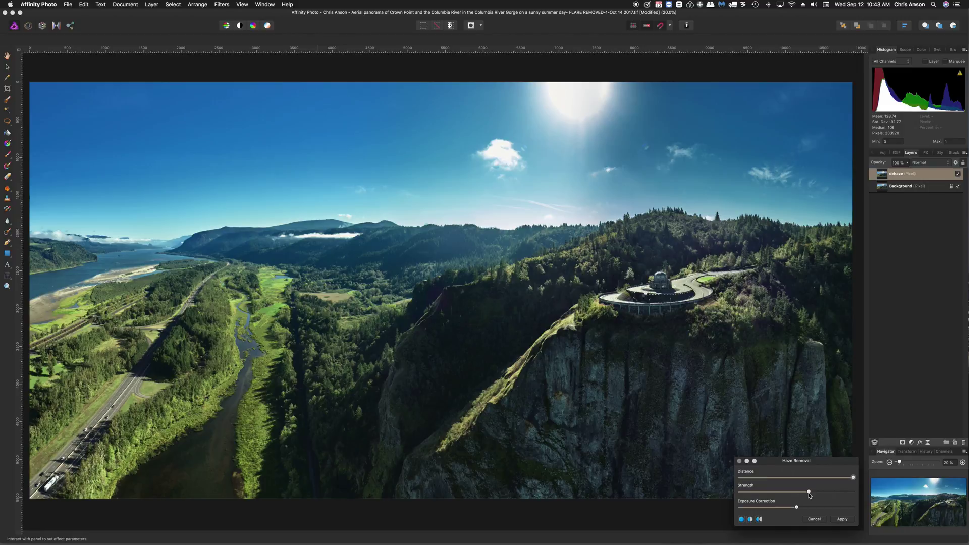
left_click_drag(809, 495, 803, 493)
left_click(842, 518)
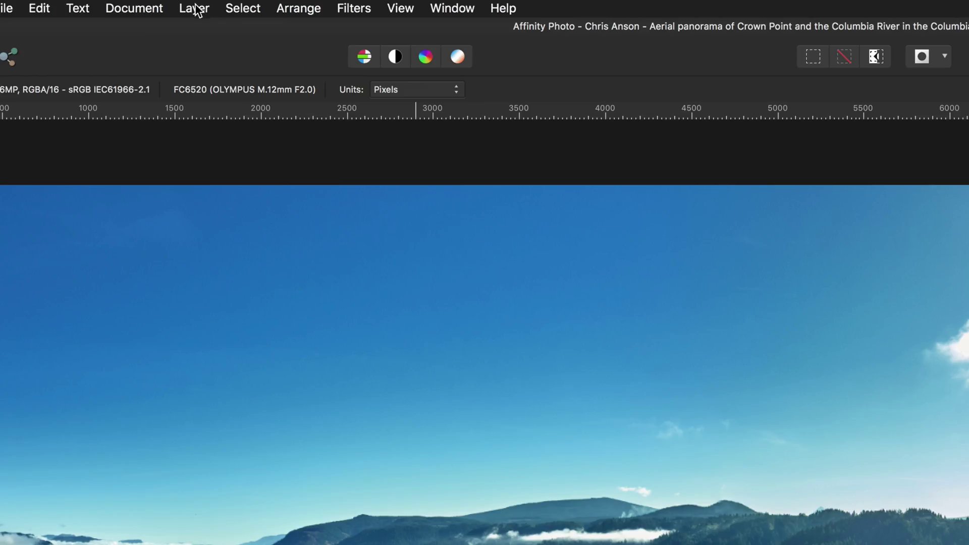
Add a New Empty Mask Layer to the dehaze layer via the Layer menu
left_click(152, 5)
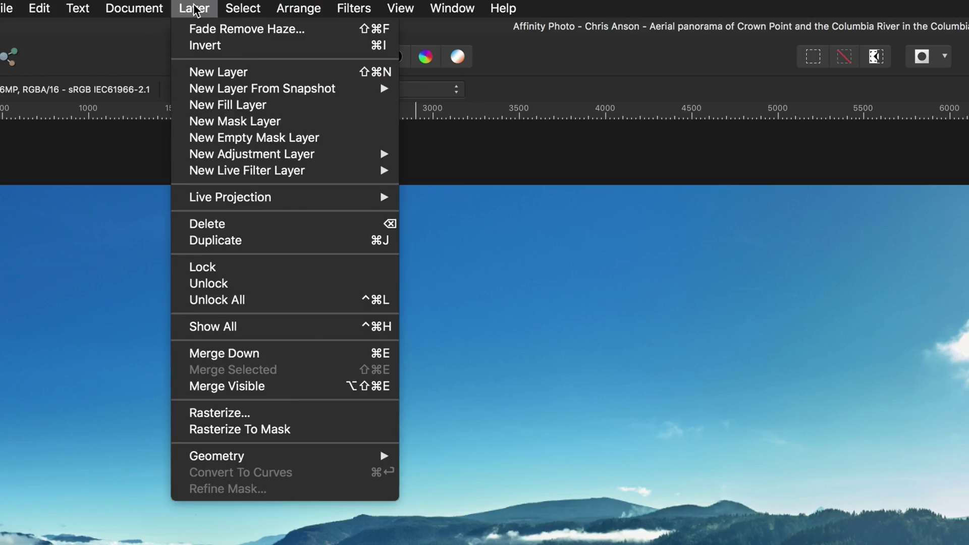
left_click(224, 138)
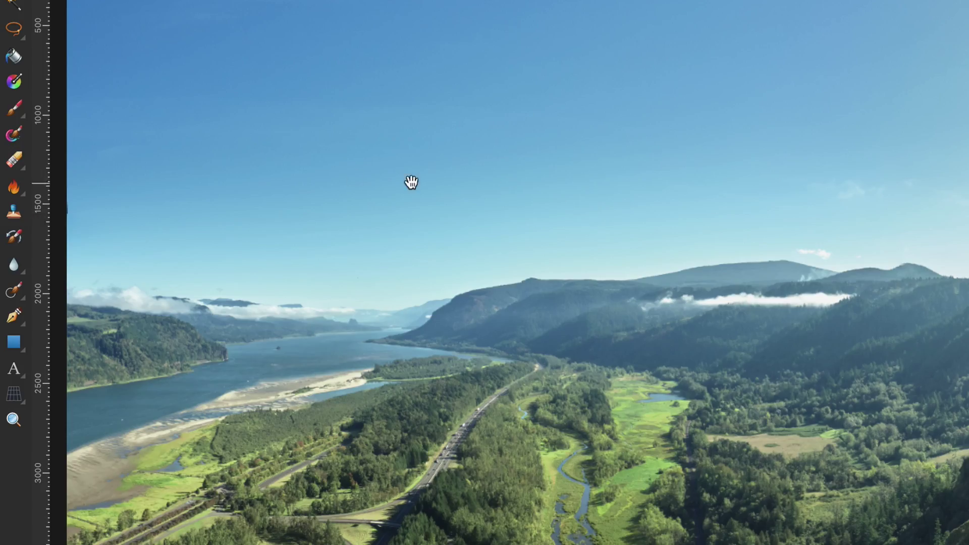
Set up the Paint Brush with 0 % hardness, 21 % opacity and about 1866 px width
left_click(13, 112)
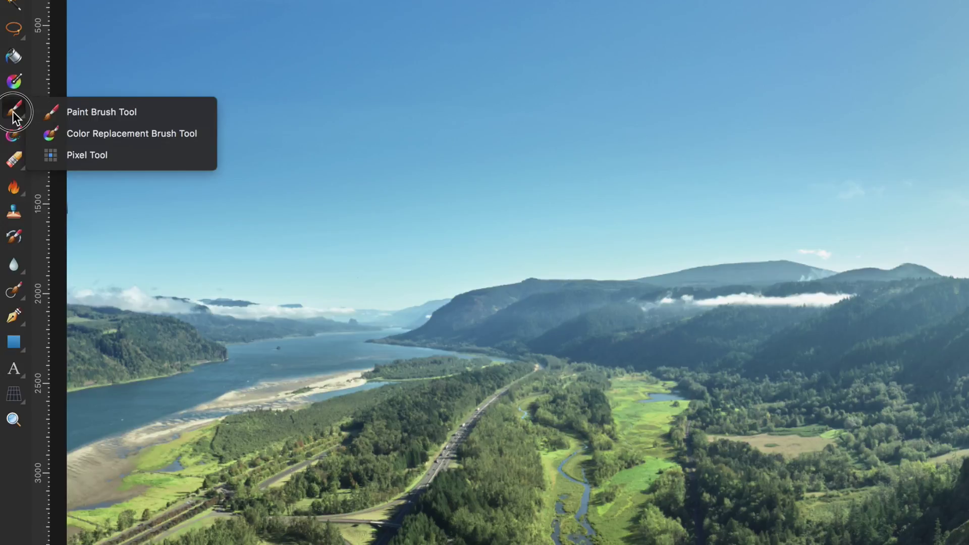
left_click(108, 112)
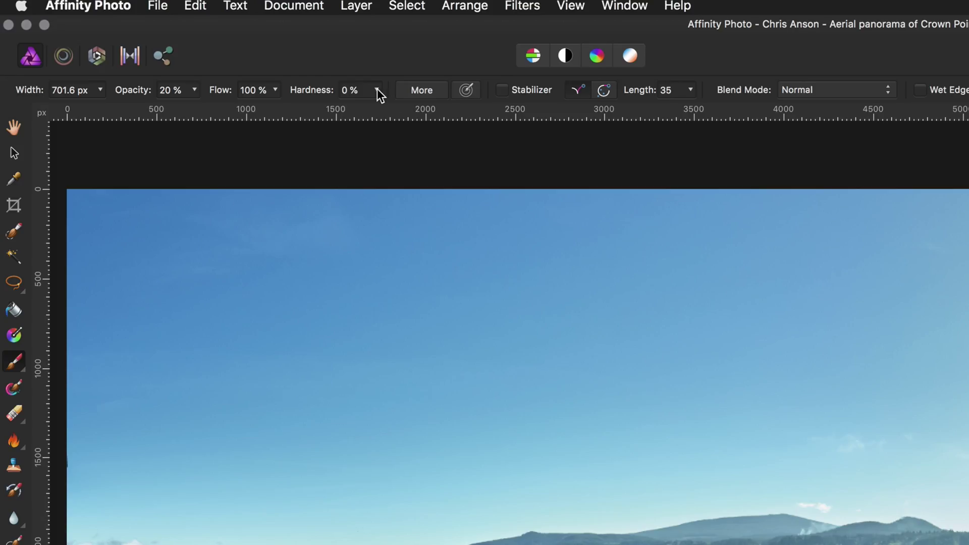
left_click(377, 90)
left_click_drag(376, 115, 401, 117)
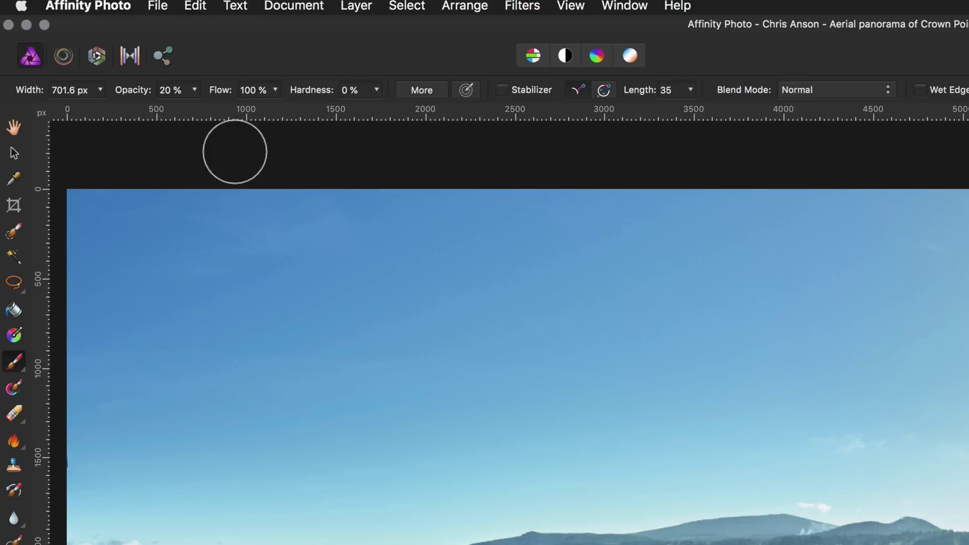
left_click(193, 90)
mouse_move(193, 113)
left_mouse_down()
mouse_move(221, 116)
mouse_move(194, 119)
left_mouse_up()
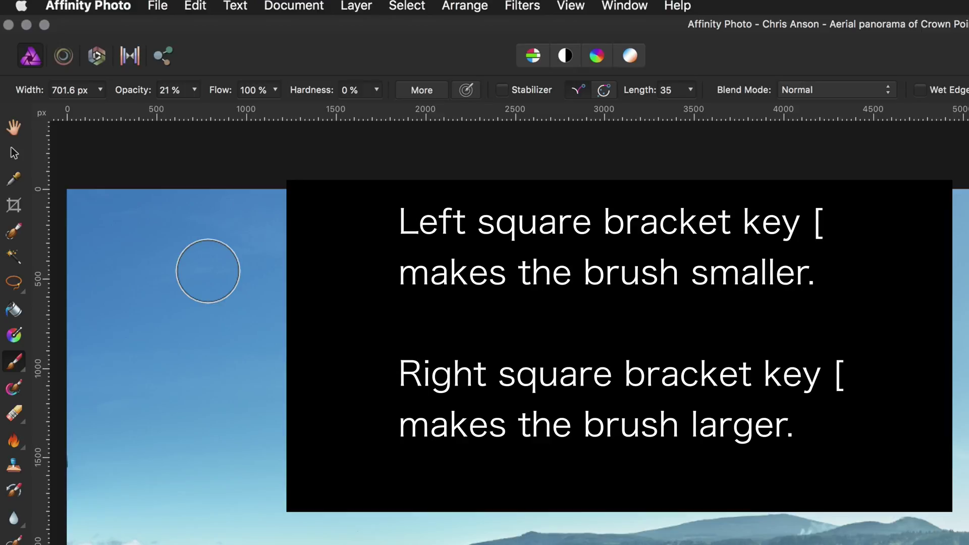
key("bracketright")
key("bracketright")
key("bracketright")
key("bracketright")
key("bracketright")
key("bracketright")
key("bracketright")
key("bracketright")
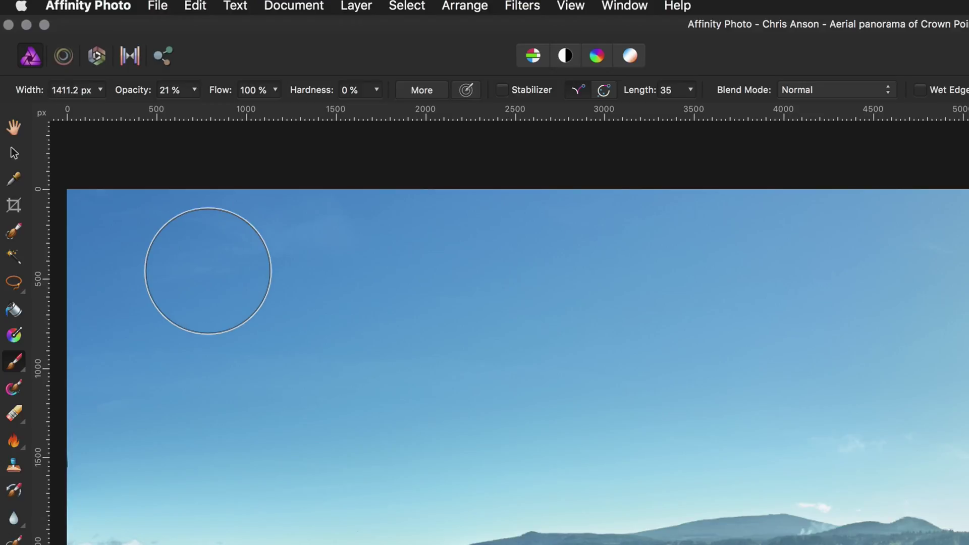
key("bracketright")
key("bracketright")
key("bracketright")
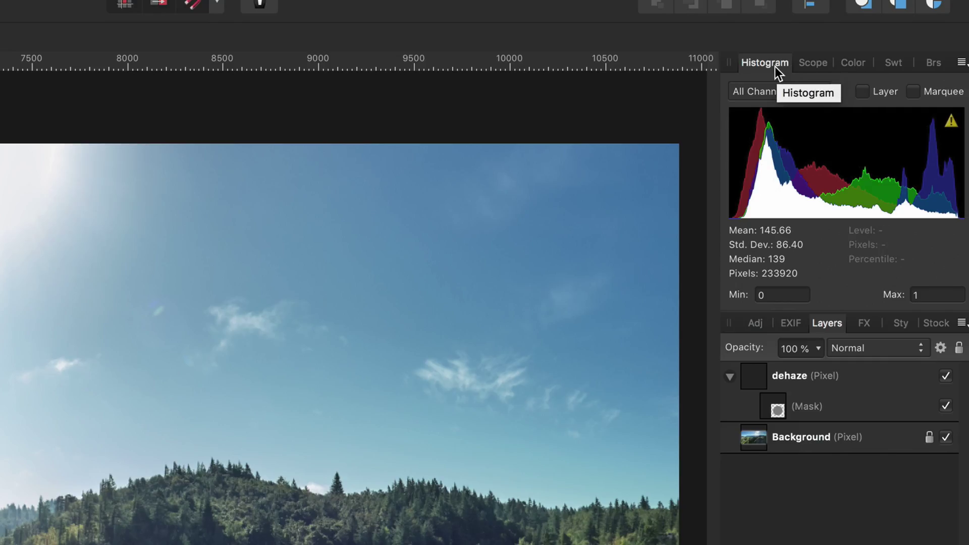
Make white (Gray 100) the active painting colour in the Color panel
left_click(856, 68)
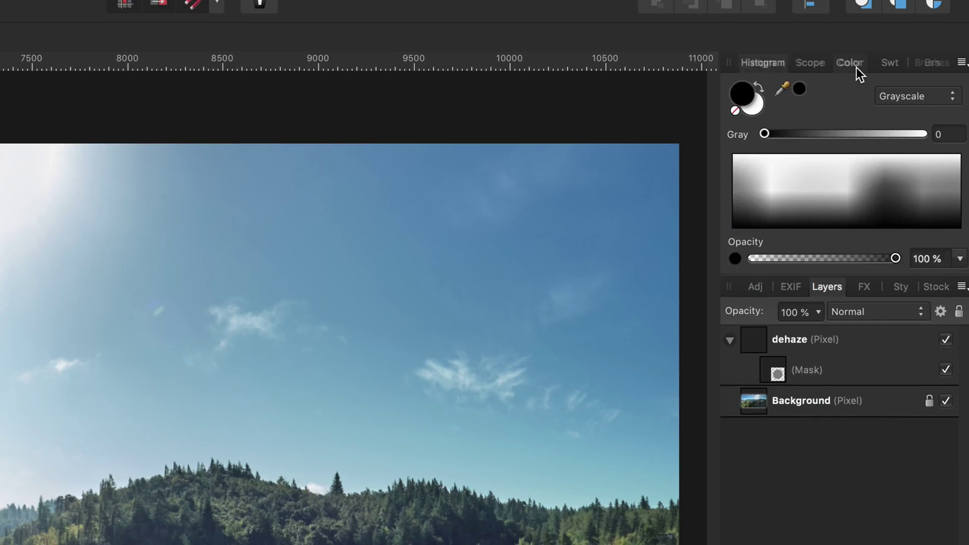
left_click(756, 110)
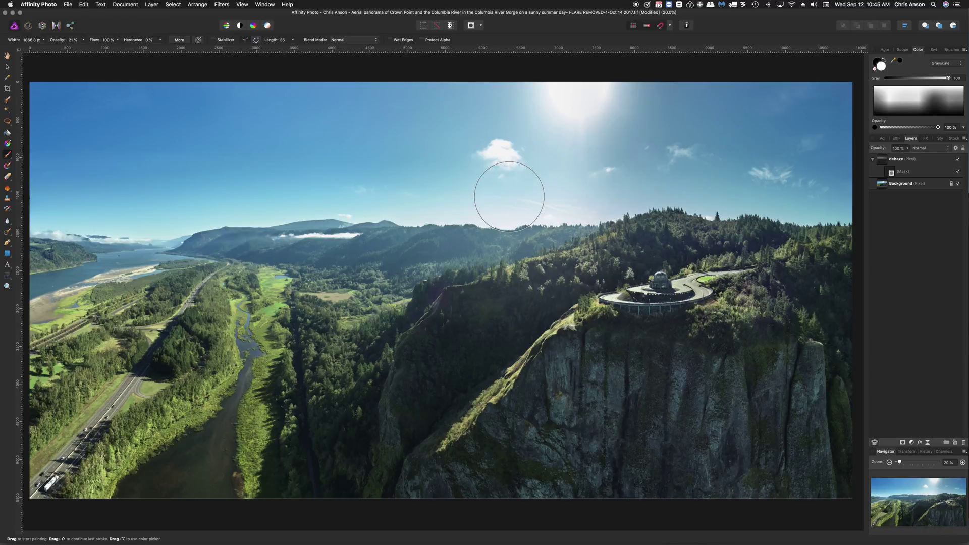
Brush white into the mask over sky, hills and valley, resizing between about 1146 and 2204 px
key("bracketleft")
key("bracketleft")
key("bracketleft")
key("bracketleft")
key("bracketleft")
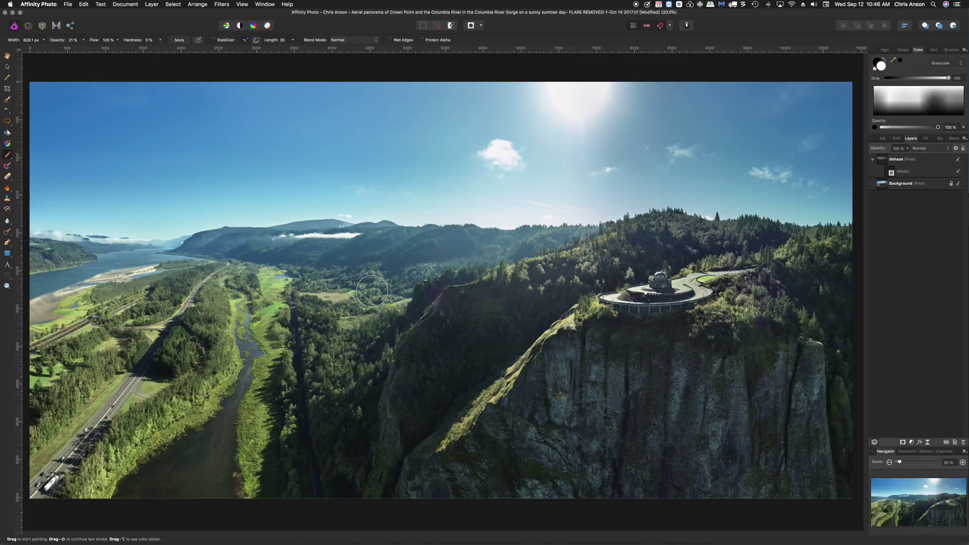
key("bracketright")
key("bracketright")
key("bracketright")
key("bracketright")
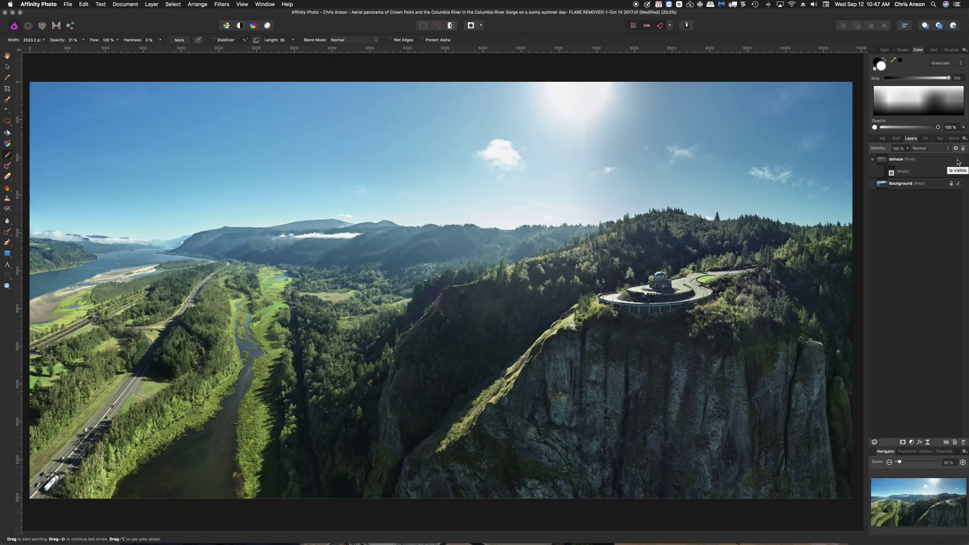
left_click(958, 162)
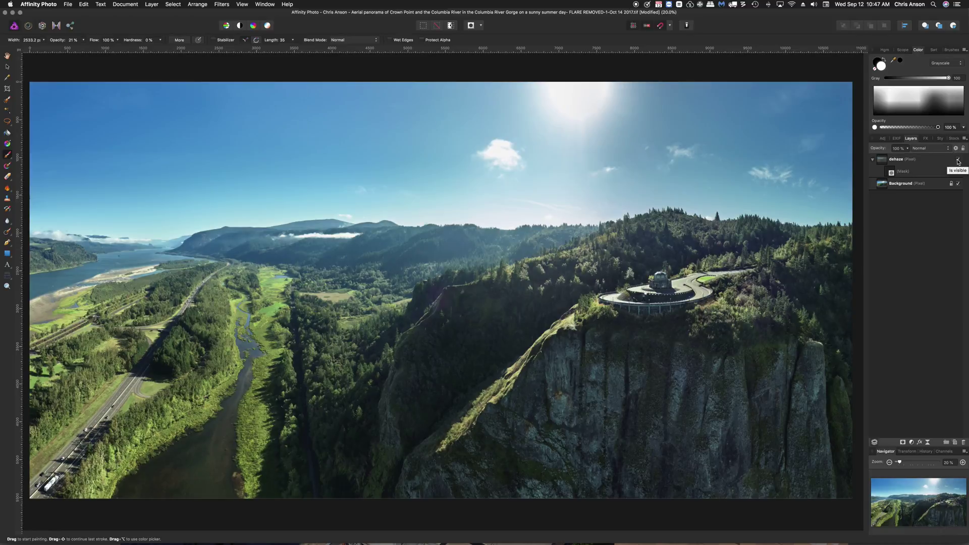